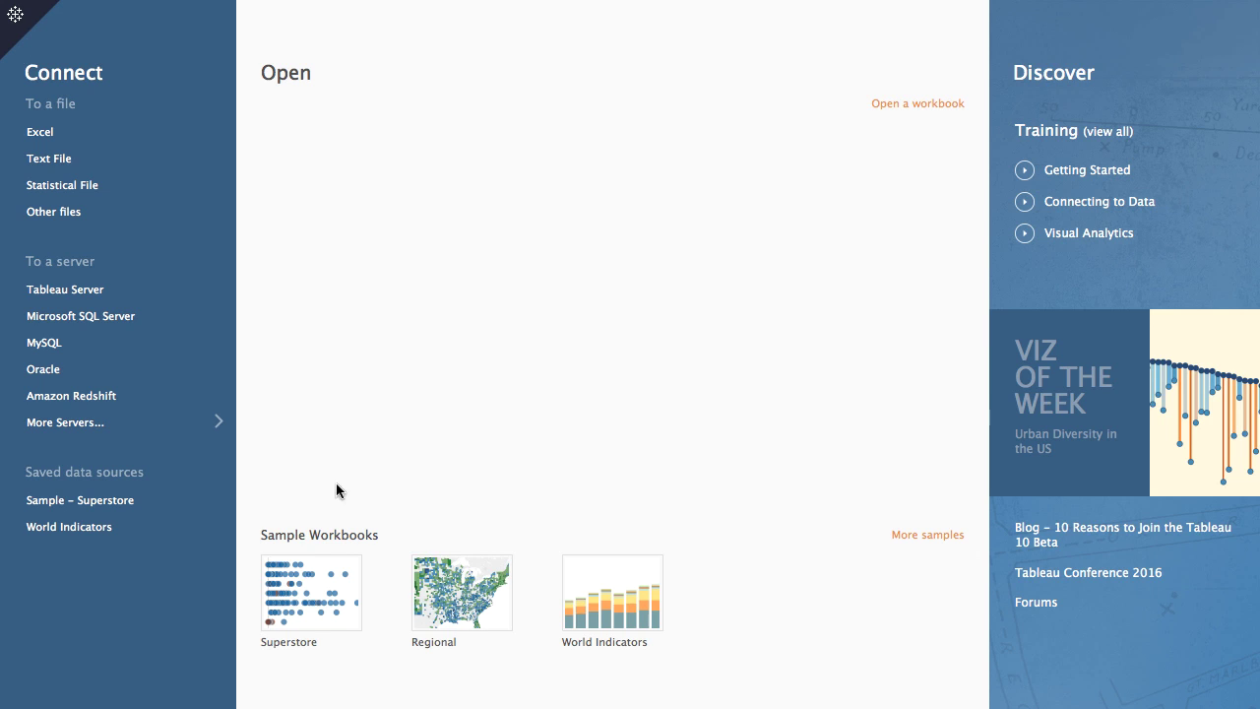
# Step: Open the Sample - Superstore saved data source from the start page into Sheet 1
pyautogui.click(89, 504)
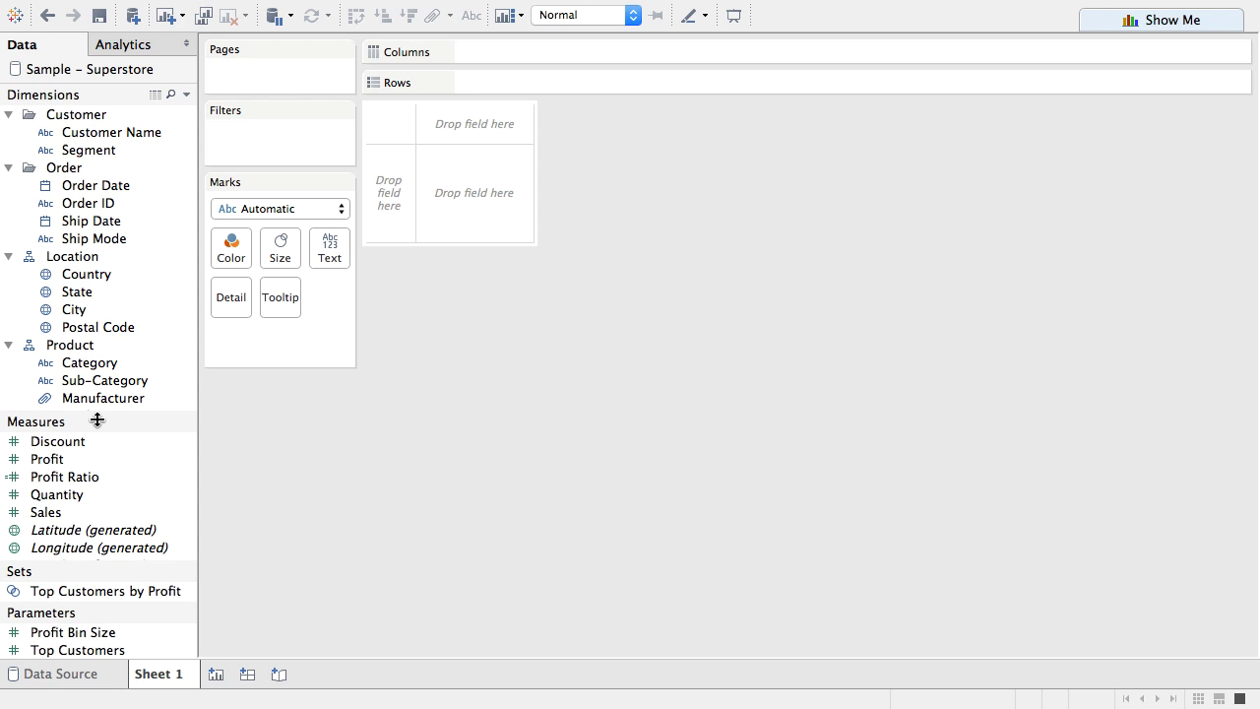
# Step: Create a calculated field from Profit Ratio named Color Format, returning 'red' when Profit Ratio is below 0.2
pyautogui.rightClick(67, 478)
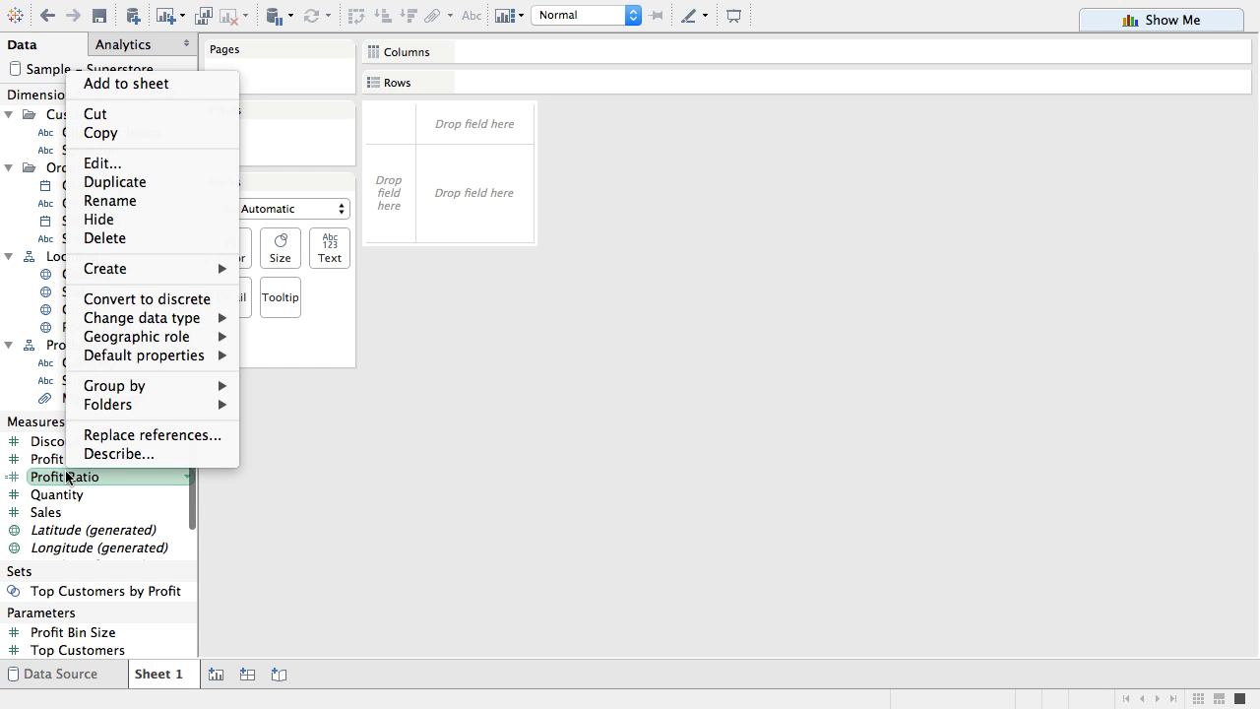
pyautogui.moveTo(146, 270)
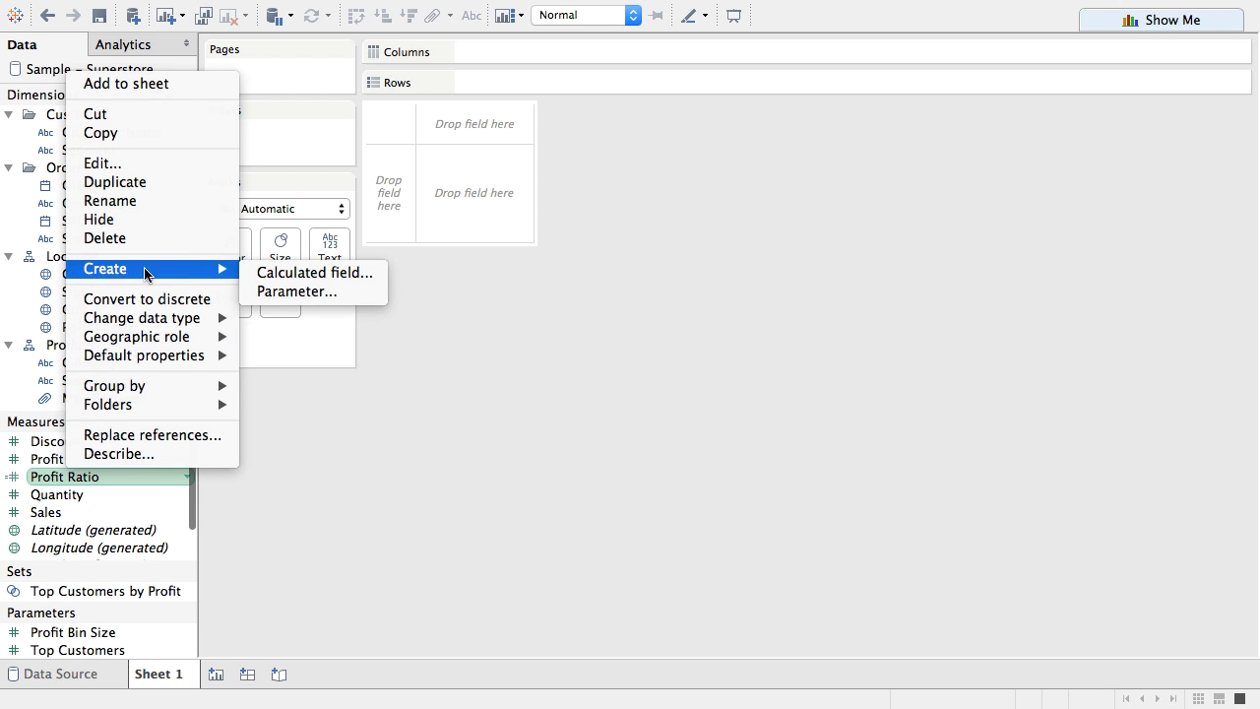
pyautogui.click(295, 273)
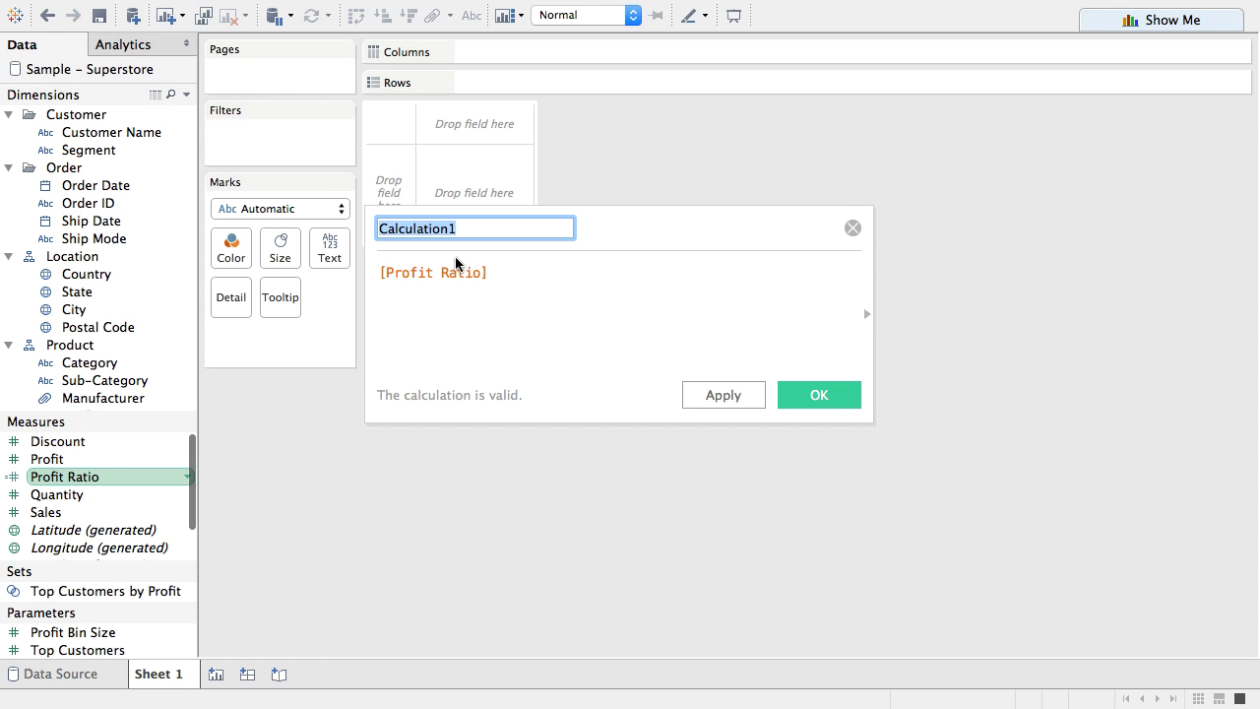
pyautogui.write('Color Format')
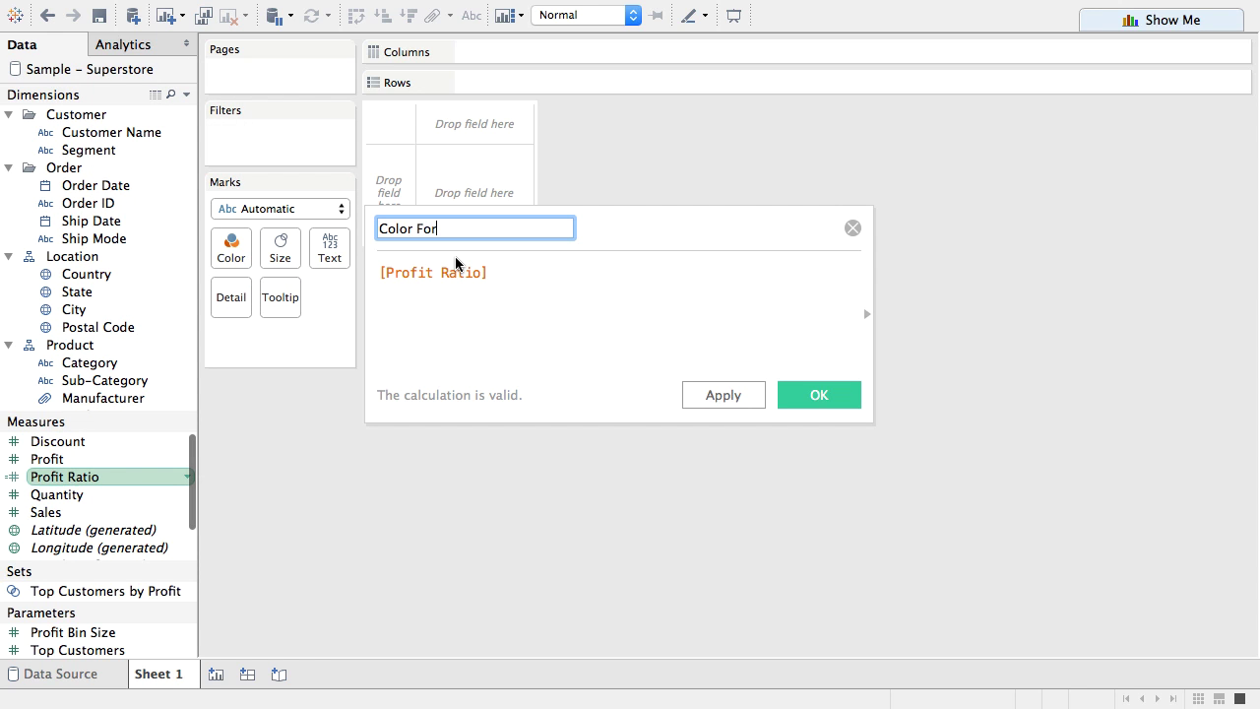
pyautogui.click(651, 320)
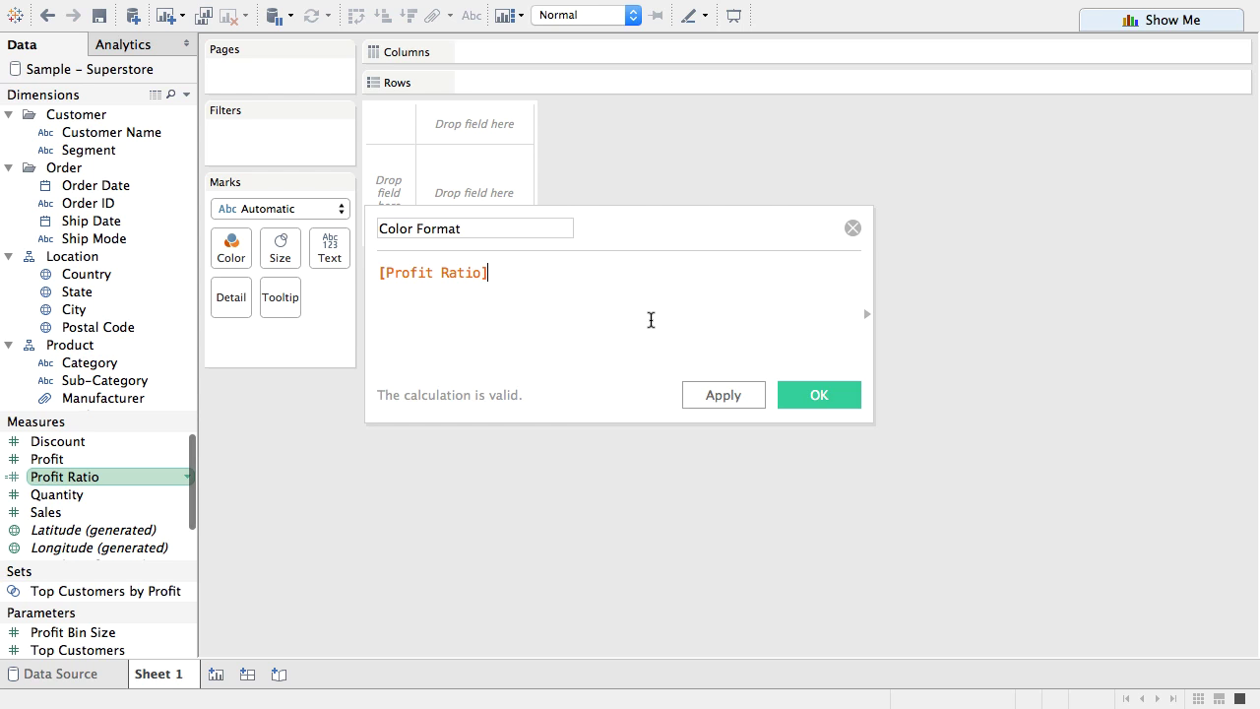
pyautogui.write('if [Profit')
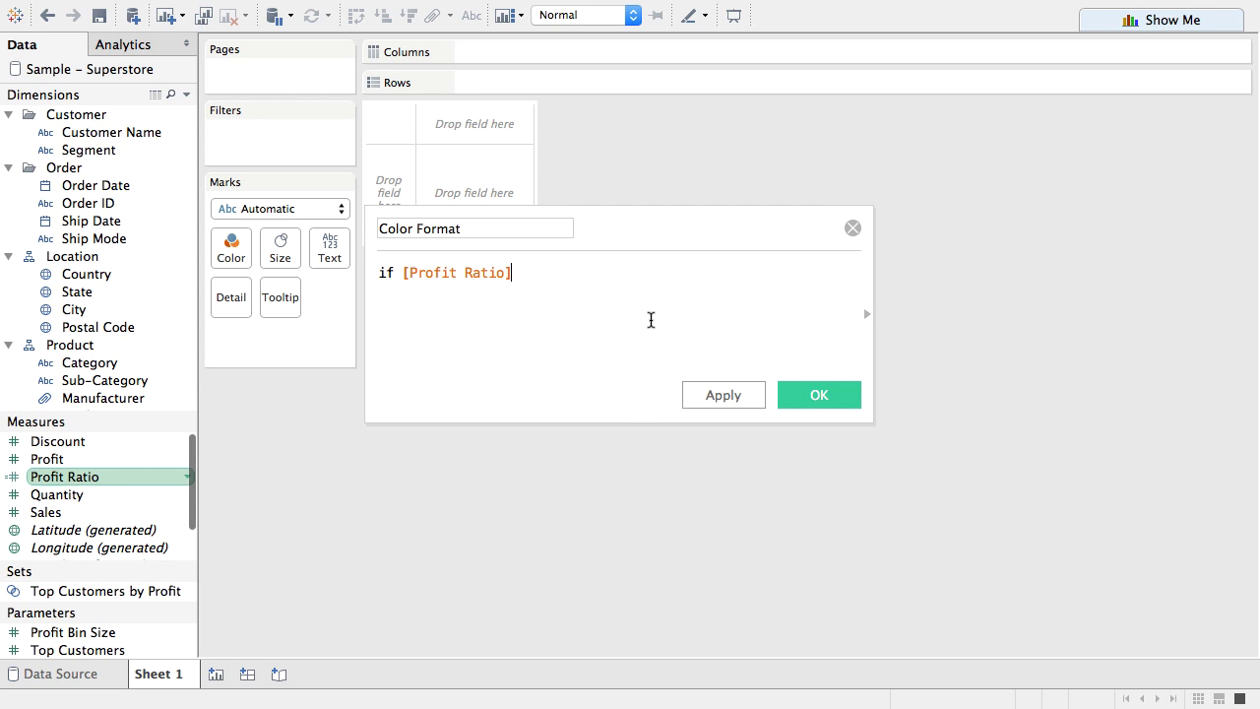
pyautogui.write(" Ratio] <0.2 then 'red'")
pyautogui.hotkey('shift', 'Left')
pyautogui.hotkey('shift', 'Left')
pyautogui.hotkey('shift', 'Left')
pyautogui.hotkey('shift', 'Left')
pyautogui.hotkey('shift', 'Left')
pyautogui.hotkey('shift', 'Right')
pyautogui.hotkey('shift', 'Right')
pyautogui.hotkey('shift', 'Right')
pyautogui.hotkey('shift', 'Right')
pyautogui.hotkey('shift', 'Right')
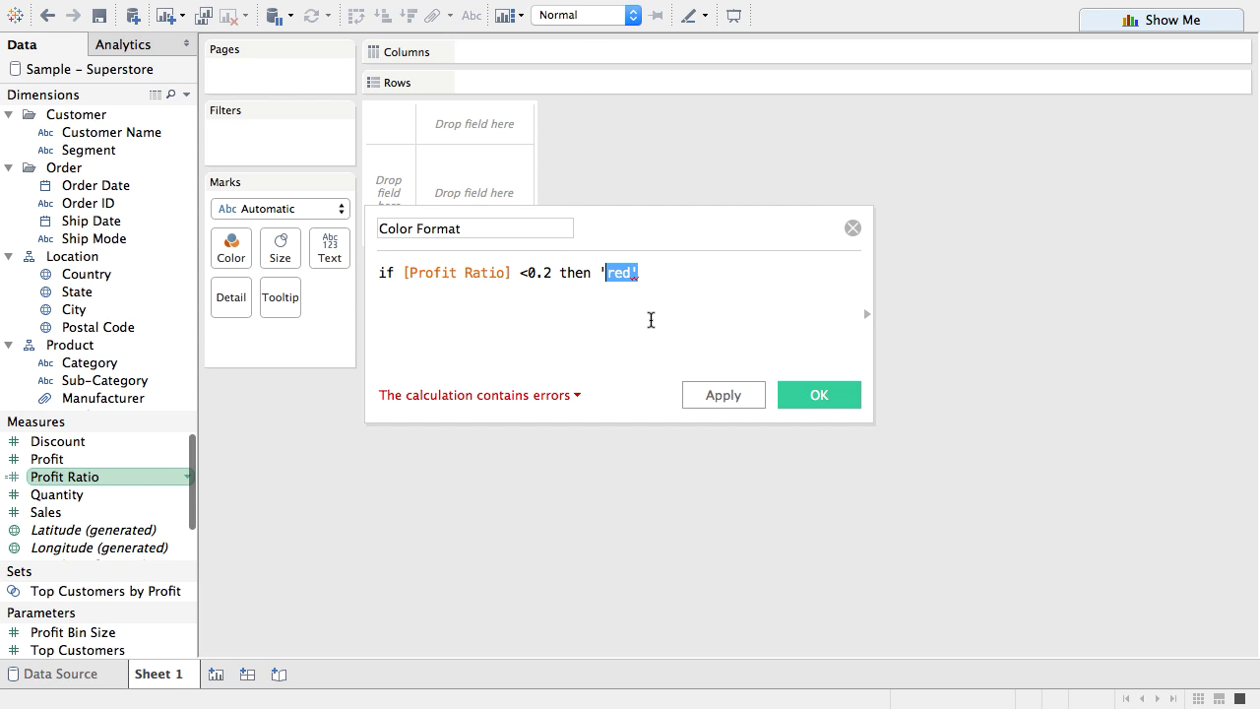
# Step: Add the 'blue' branch for Profit Ratio above 0.4 and 'black' otherwise, then save the calculation
pyautogui.press('Return')
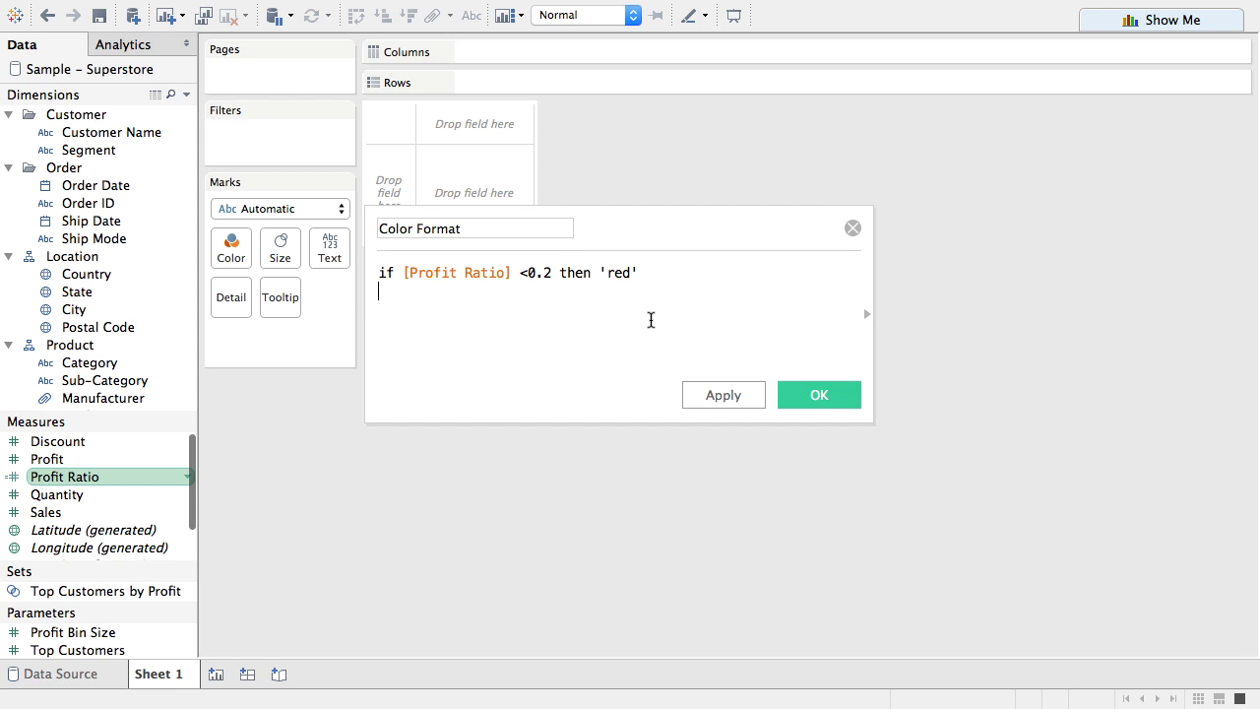
pyautogui.write('elseif')
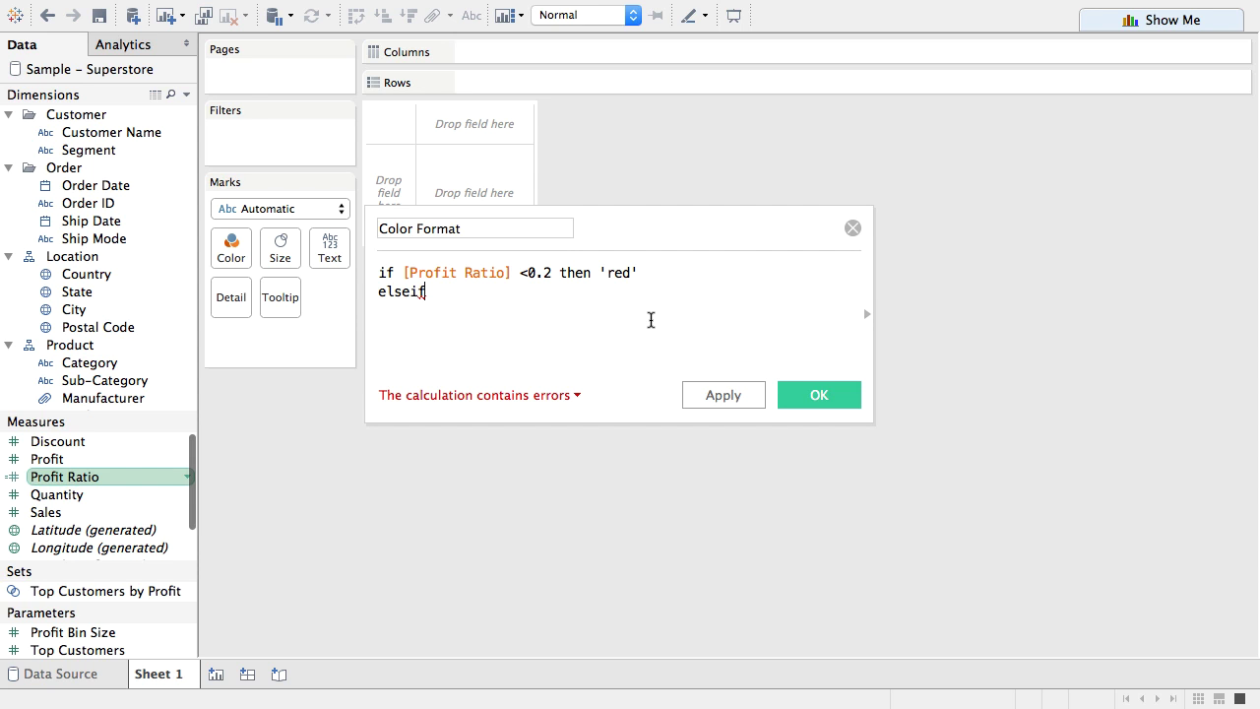
pyautogui.write(' profit')
pyautogui.press('Down')
pyautogui.press('Down')
pyautogui.press('Down')
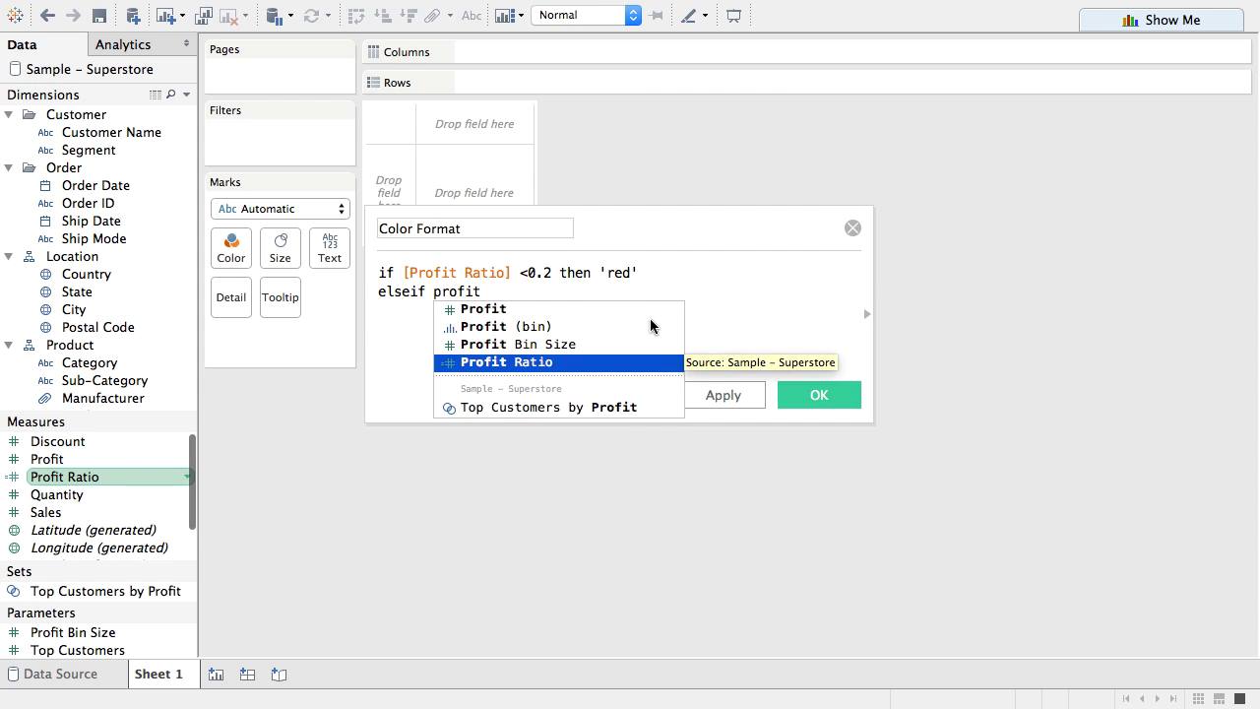
pyautogui.press('Return')
pyautogui.write('>')
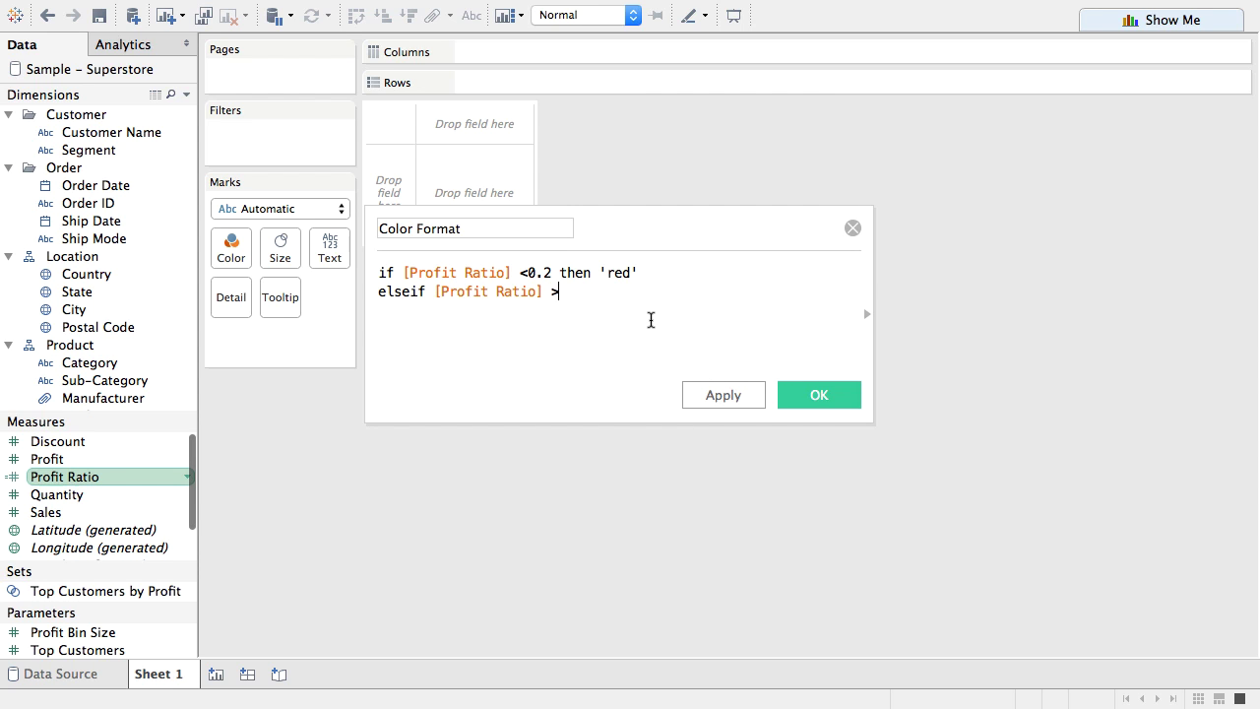
pyautogui.write("0.4 then 'blue'")
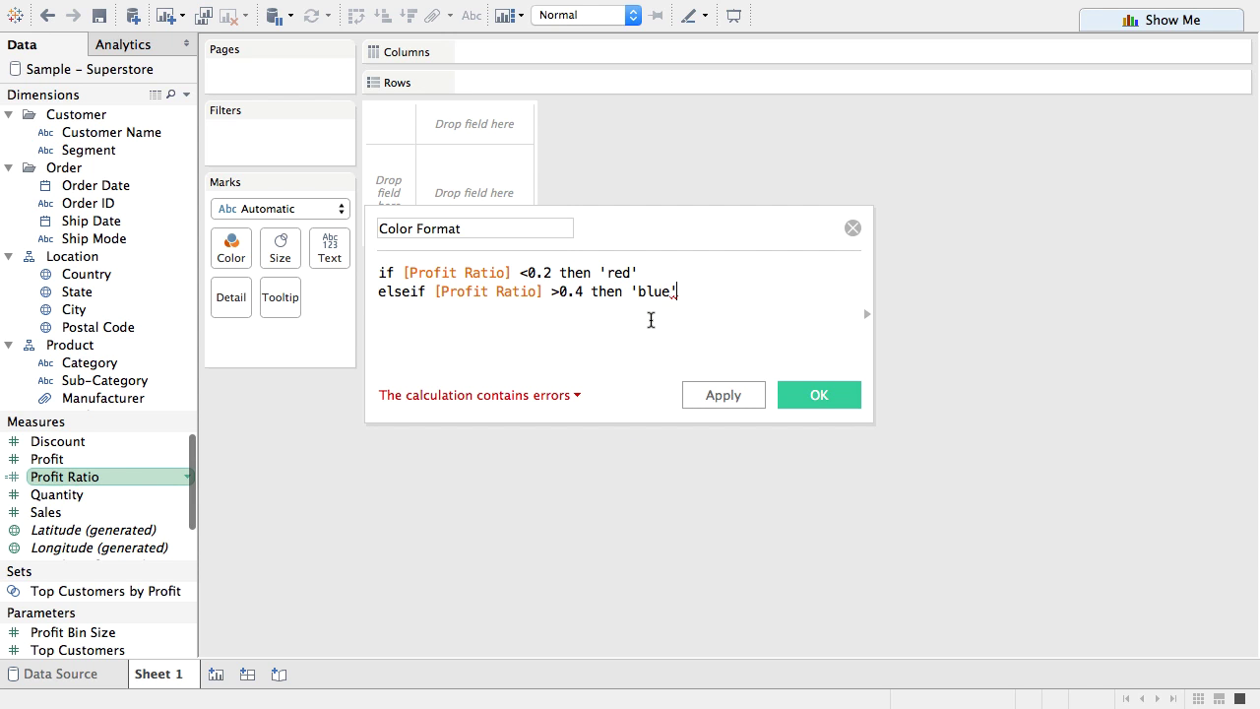
pyautogui.press('Return')
pyautogui.write('el')
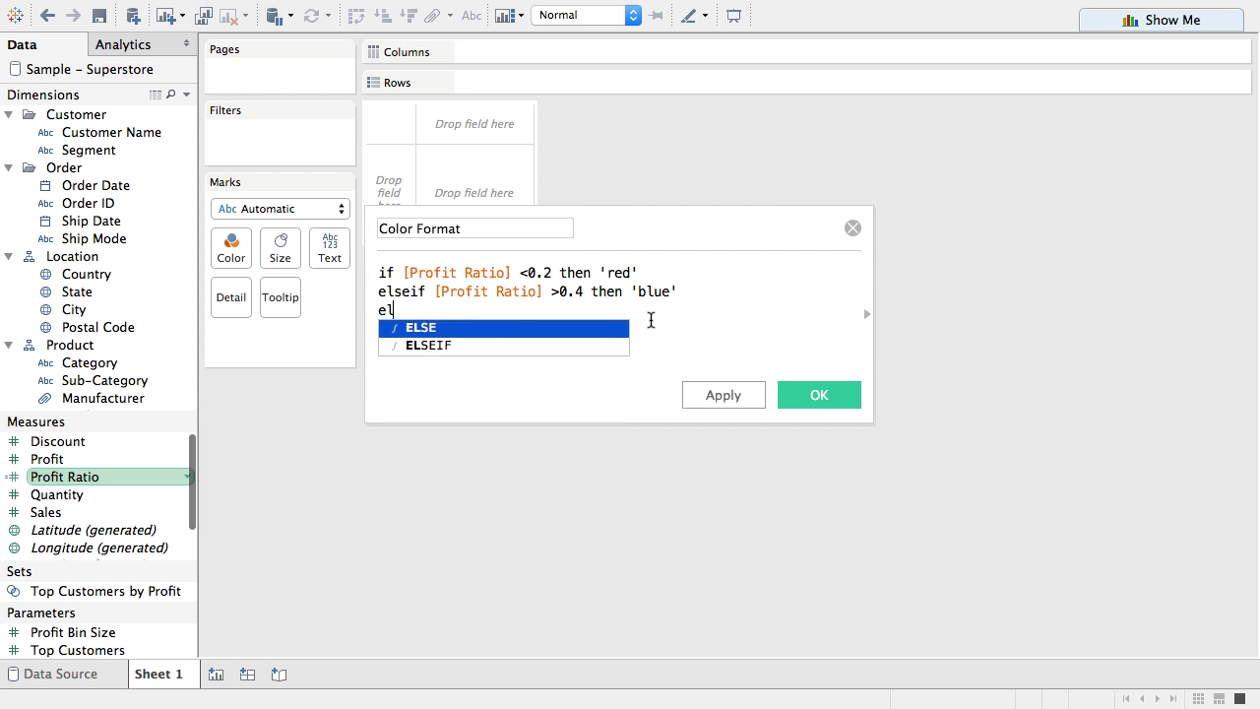
pyautogui.write("se 'black' ")
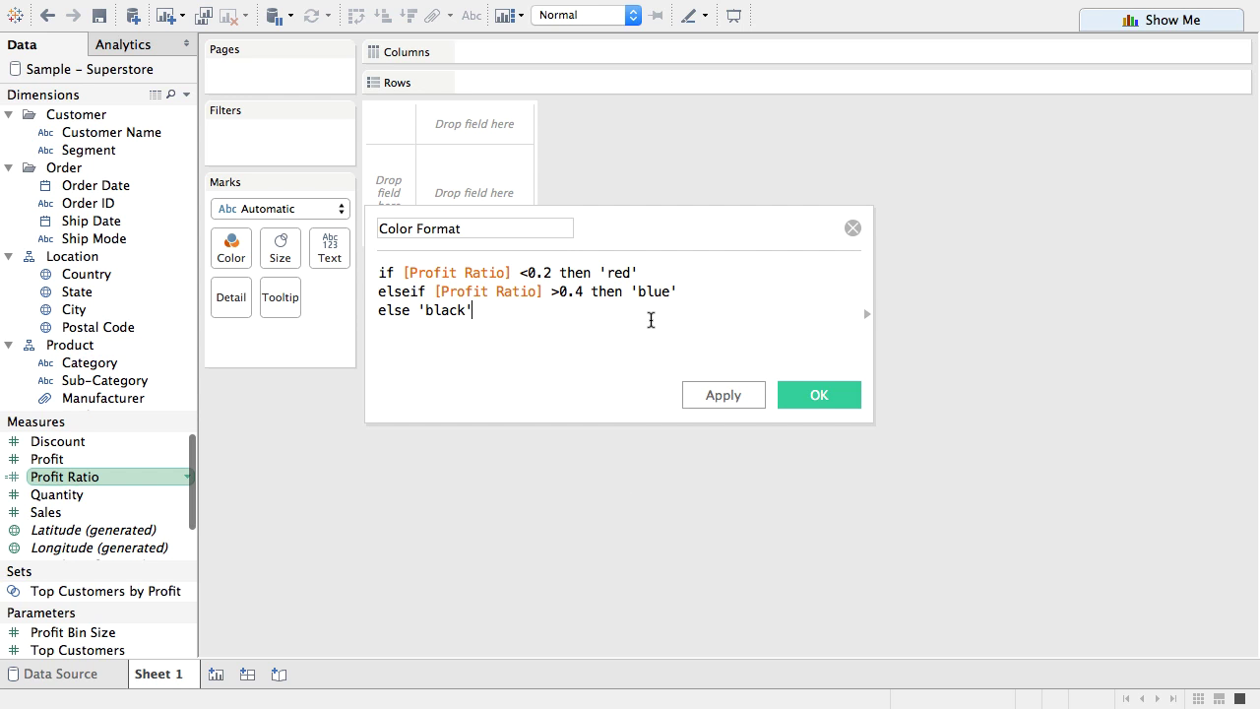
pyautogui.write('end')
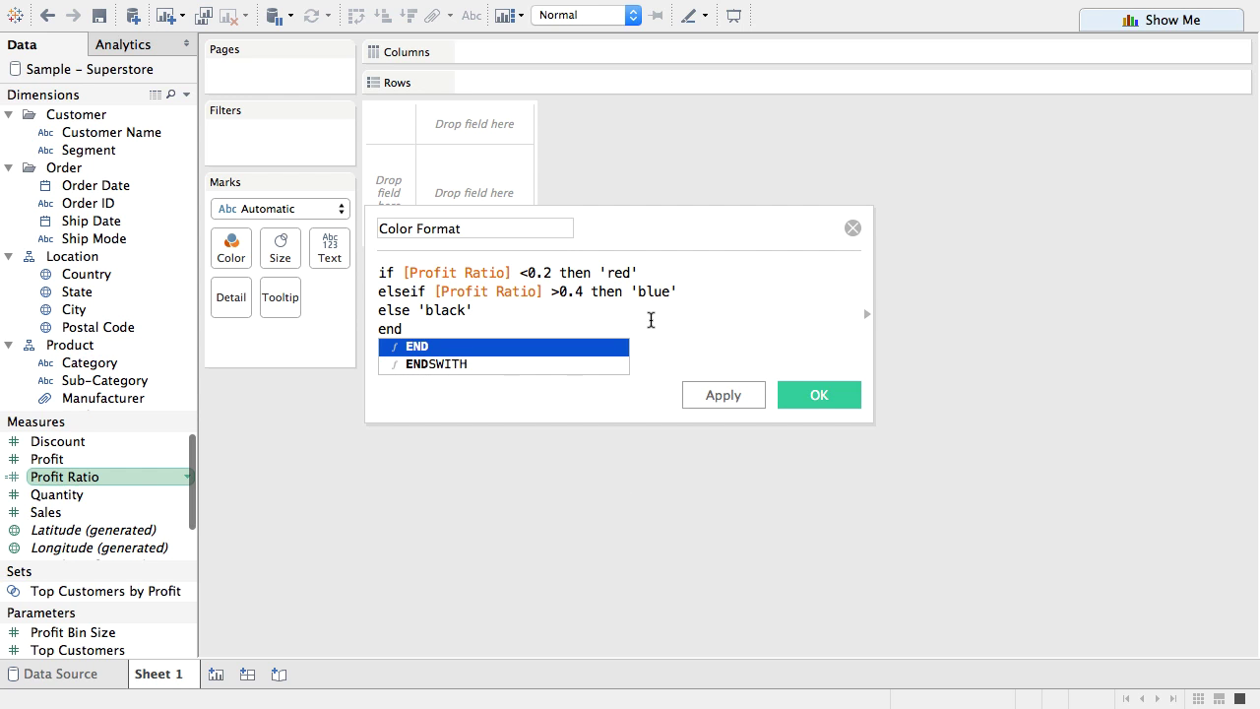
pyautogui.press('Escape')
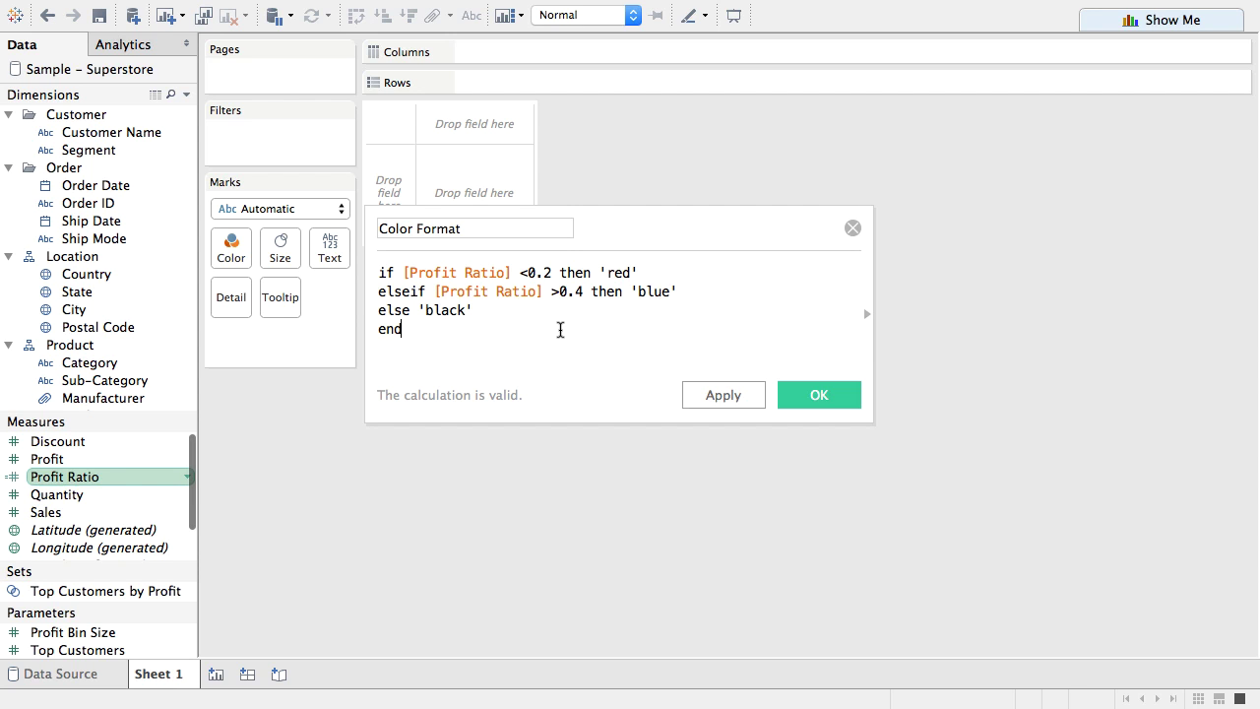
pyautogui.click(813, 393)
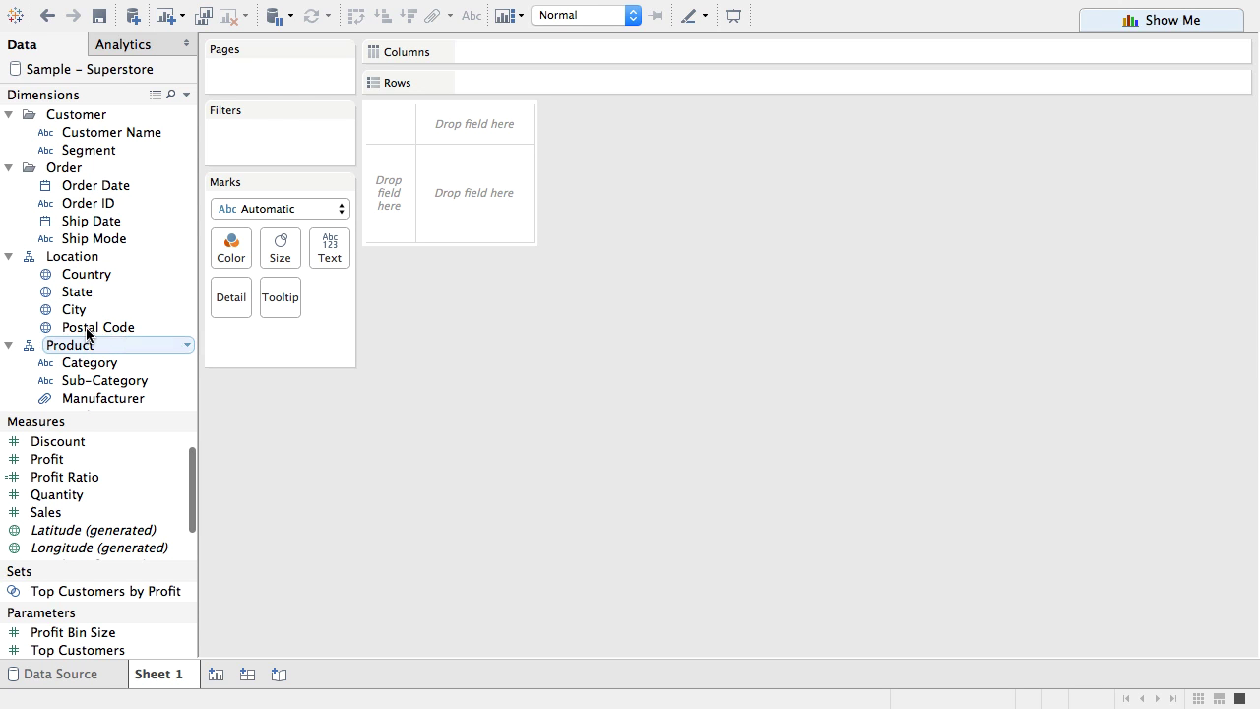
# Step: Place Segment on Columns, Sub-Category on Rows, Profit Ratio on Text and Color Format on Color
pyautogui.scroll(-3, 87, 335)
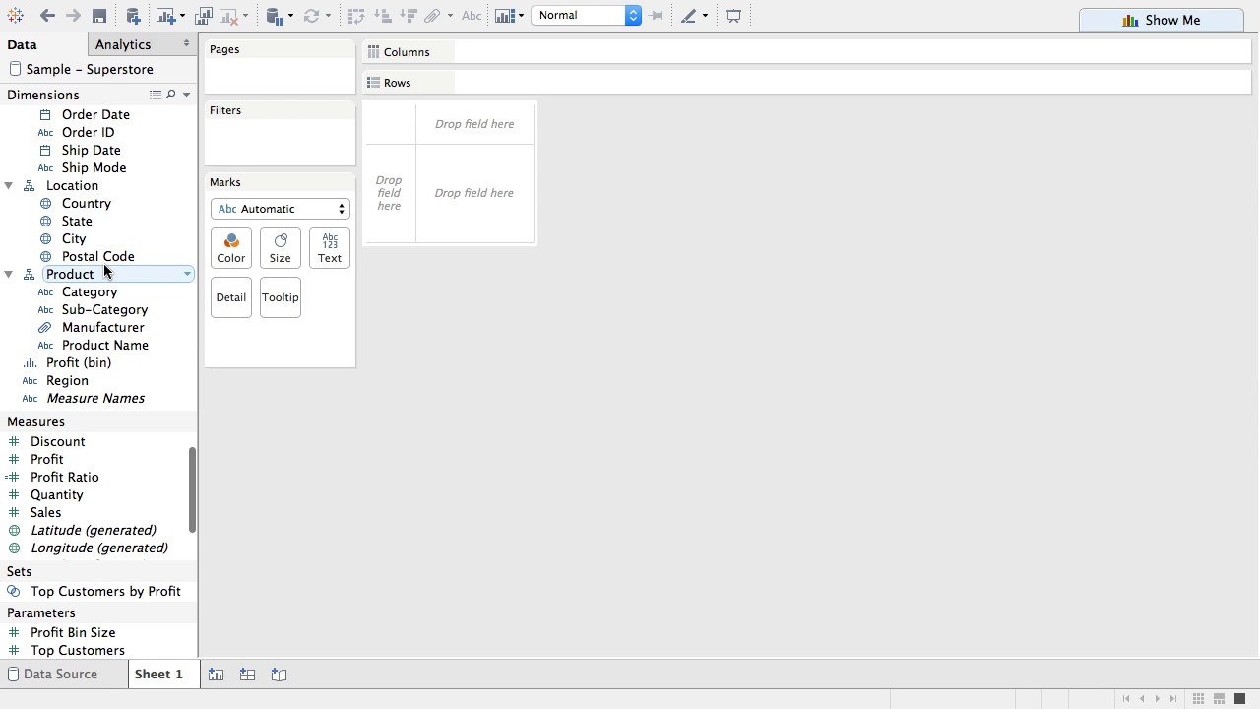
pyautogui.scroll(3, 105, 269)
pyautogui.moveTo(104, 150); pyautogui.dragTo(492, 48)
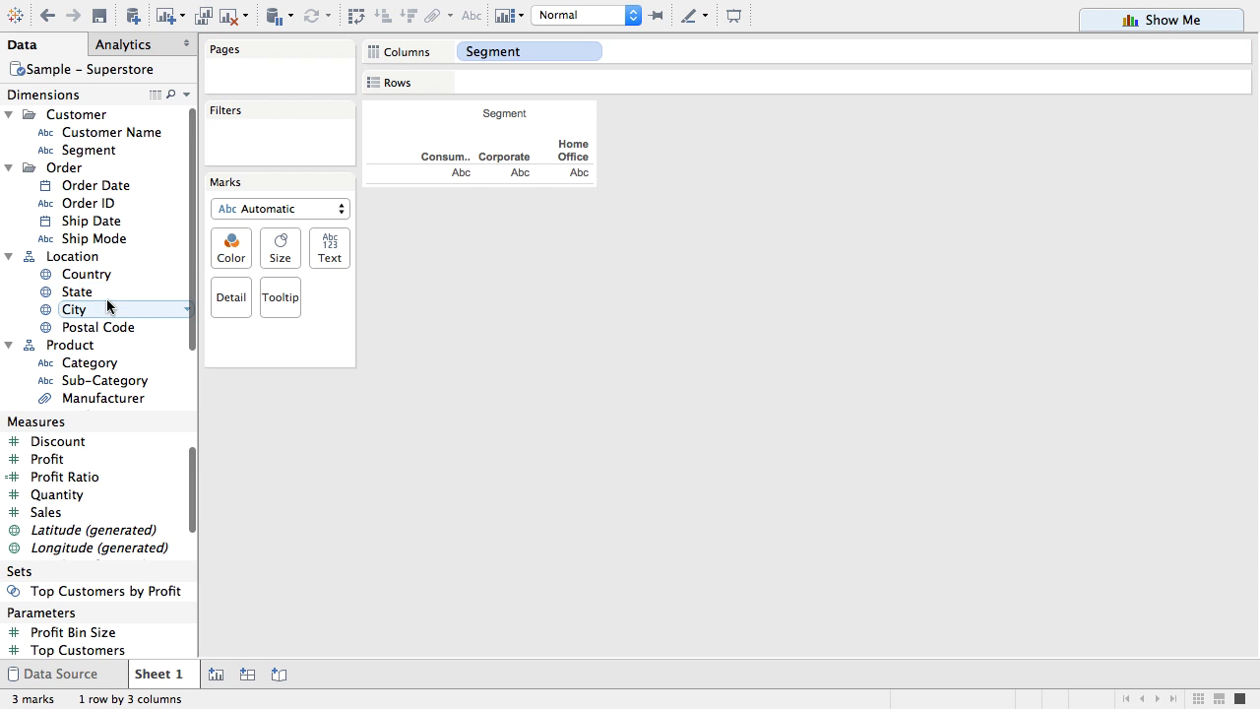
pyautogui.scroll(-3, 106, 309)
pyautogui.moveTo(106, 309); pyautogui.dragTo(536, 79)
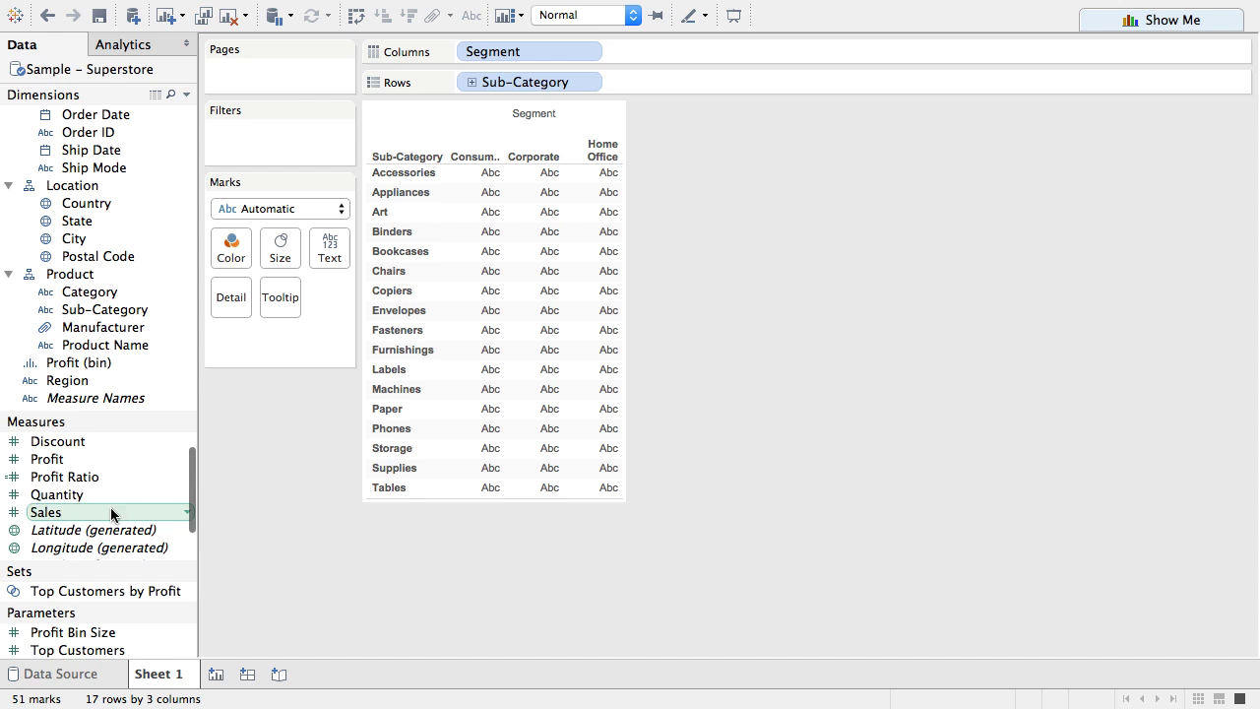
pyautogui.moveTo(88, 479); pyautogui.dragTo(521, 320)
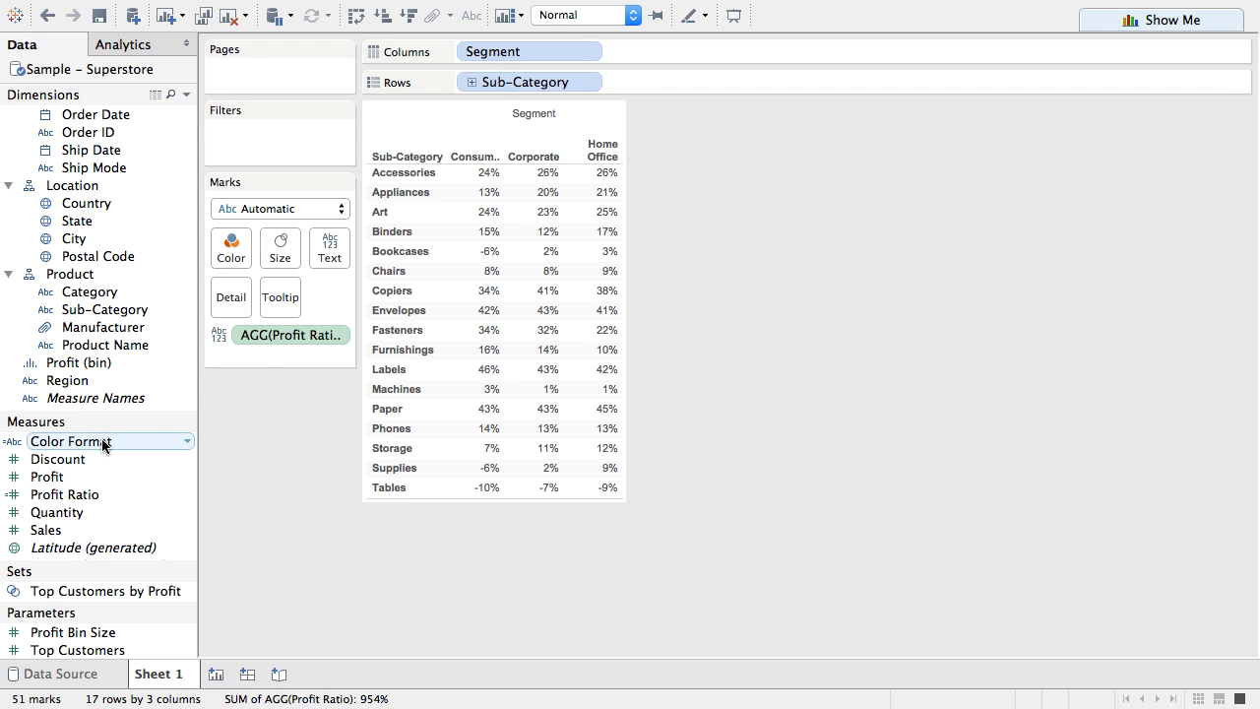
pyautogui.moveTo(102, 437); pyautogui.dragTo(232, 259)
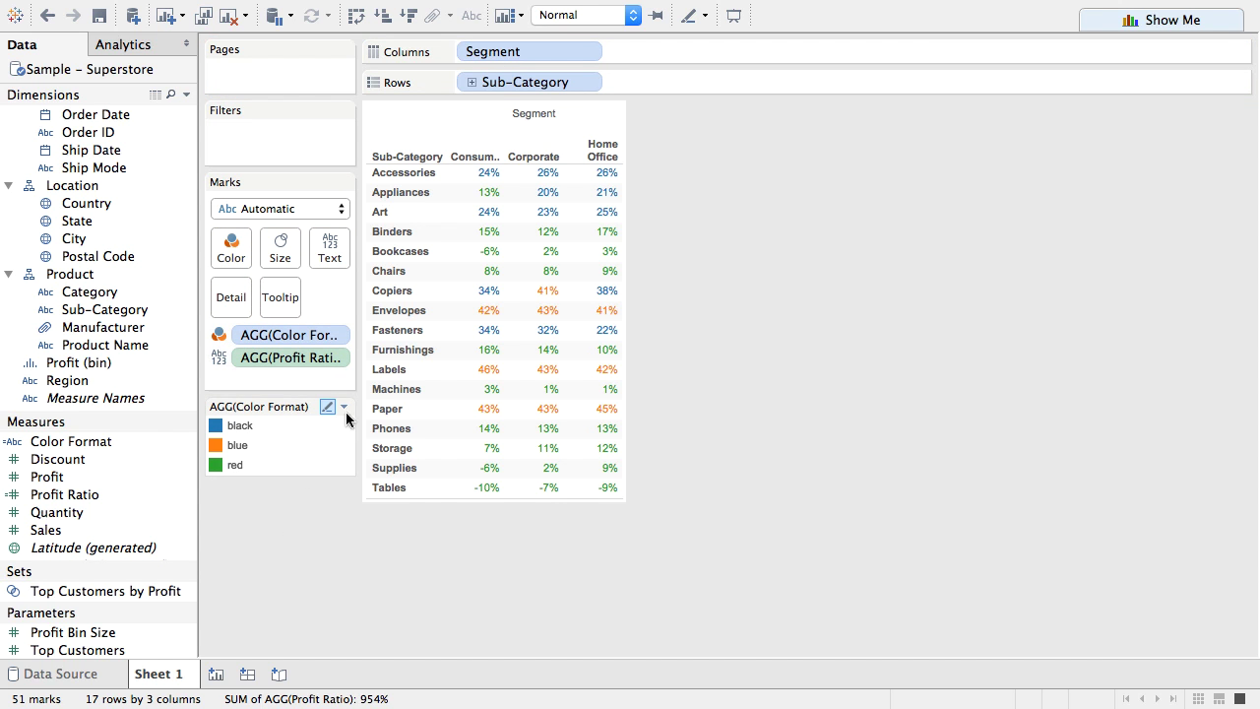
# Step: Edit the Color Format legend colours, setting the black value to pure black with a custom colour
pyautogui.click(345, 407)
pyautogui.click(340, 428)
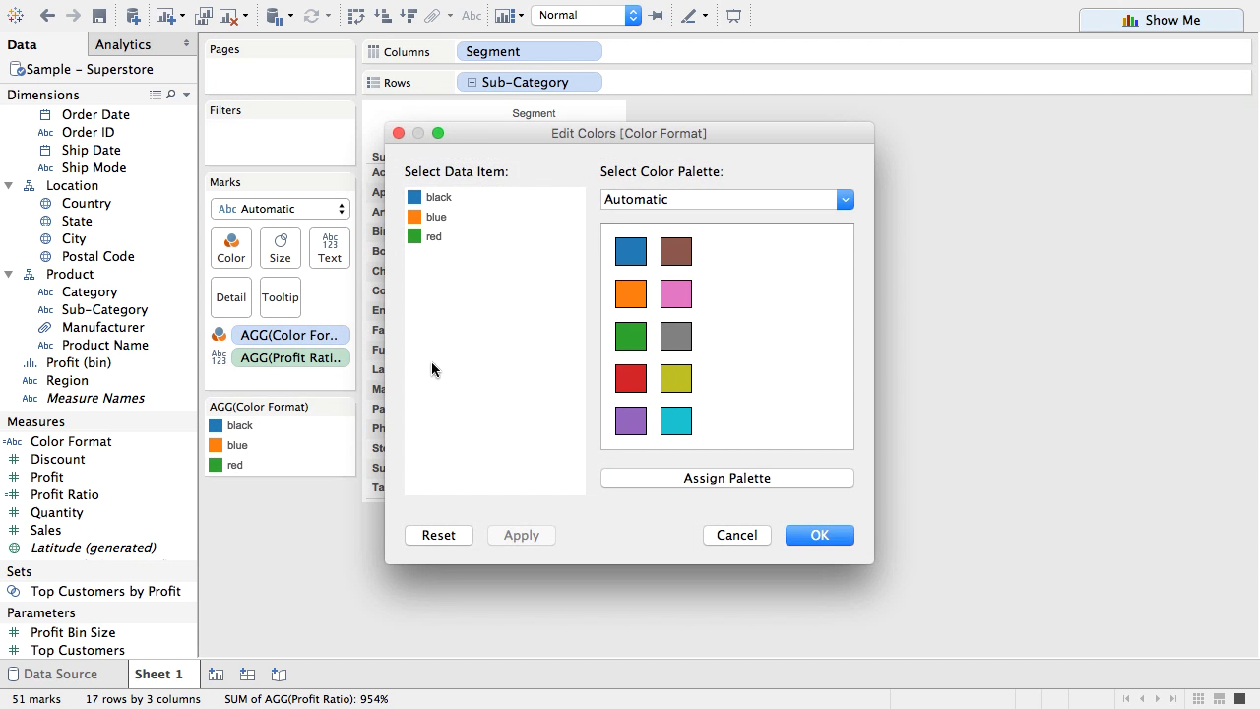
pyautogui.moveTo(545, 139); pyautogui.dragTo(815, 60)
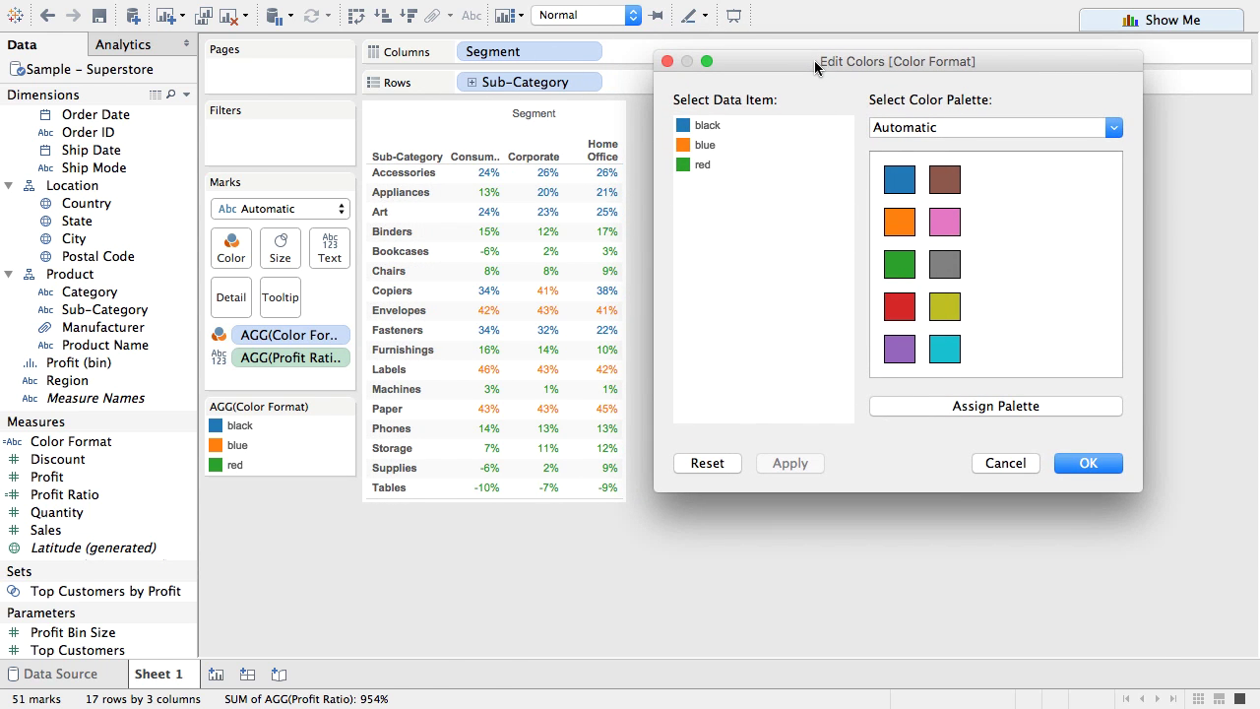
pyautogui.click(714, 132)
pyautogui.click(942, 268)
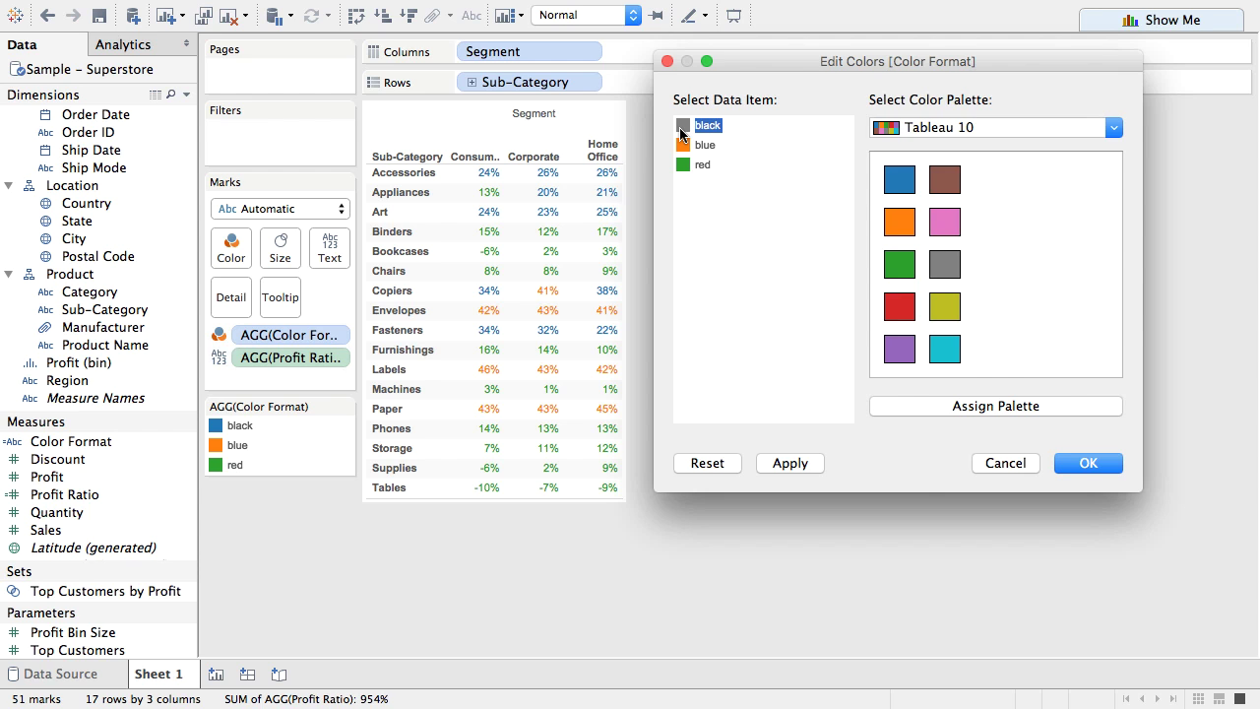
pyautogui.click(1114, 127)
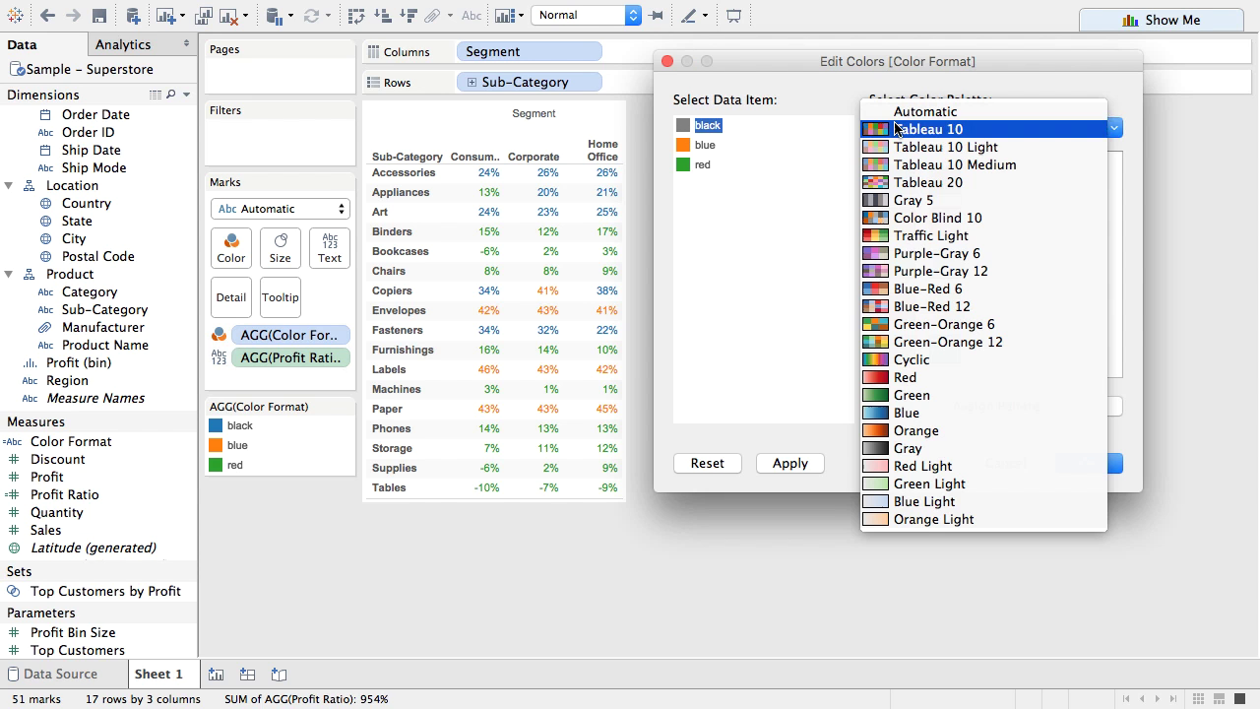
pyautogui.click(750, 180)
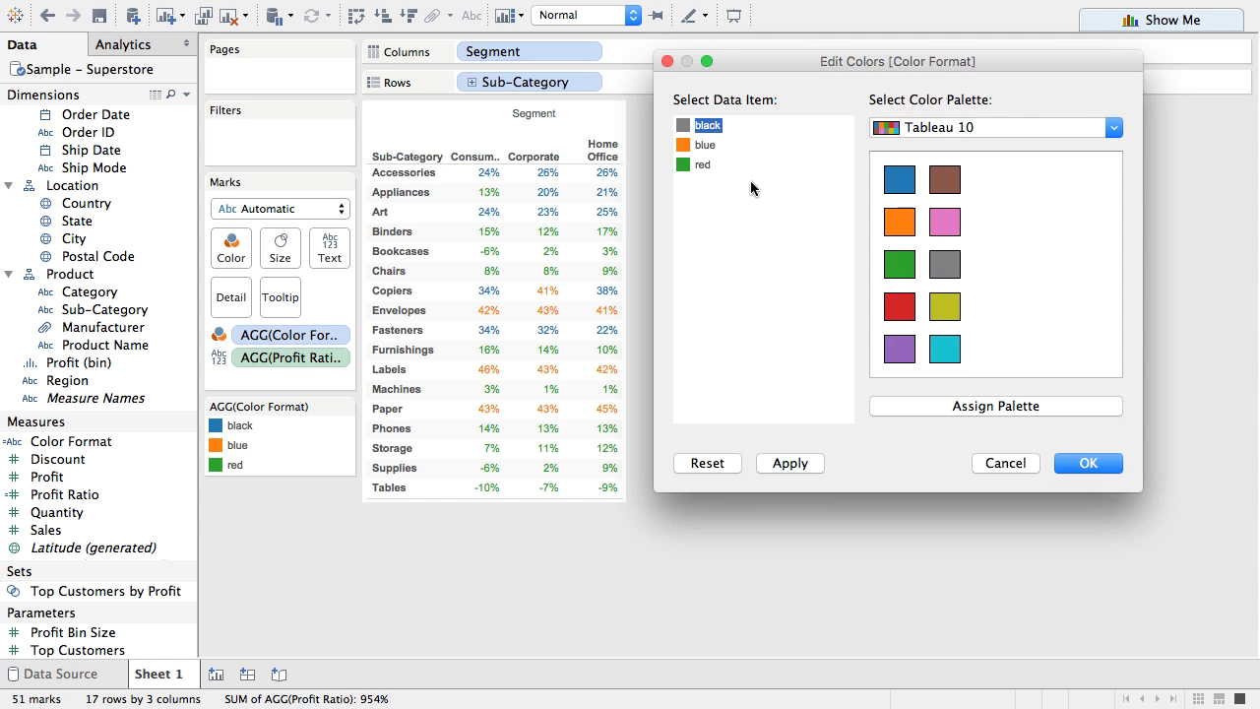
pyautogui.doubleClick(681, 133)
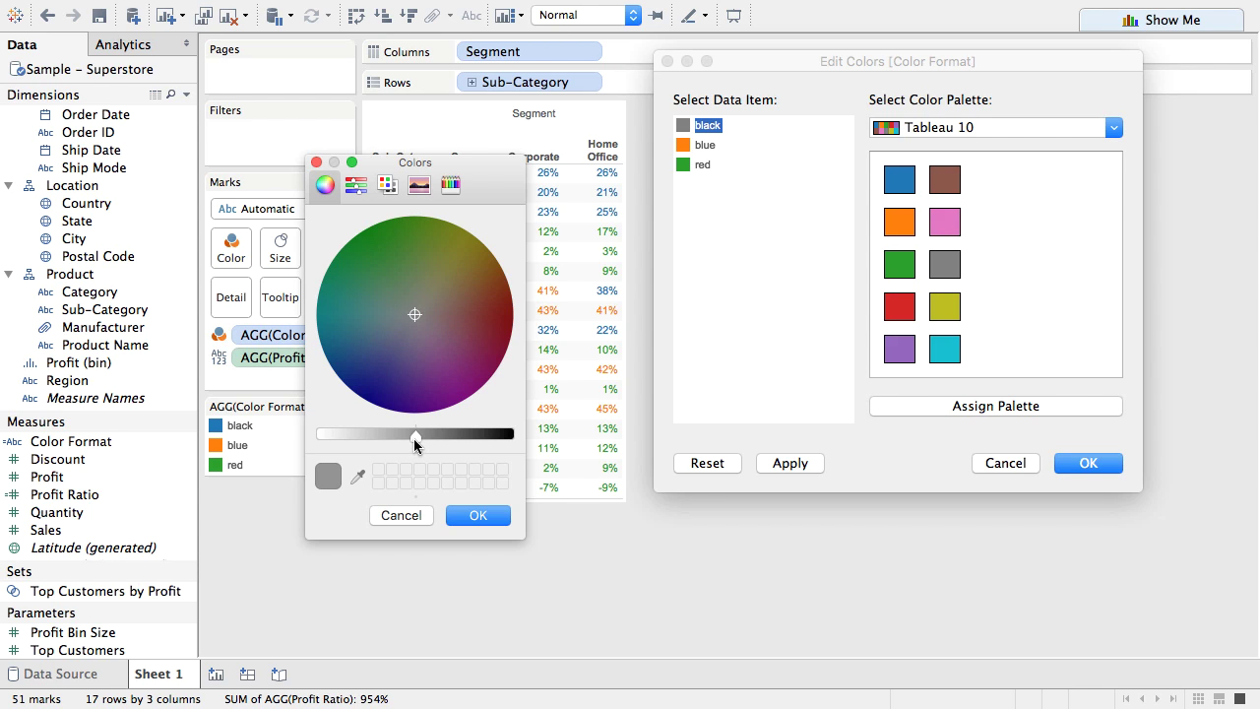
pyautogui.moveTo(413, 438); pyautogui.dragTo(517, 441)
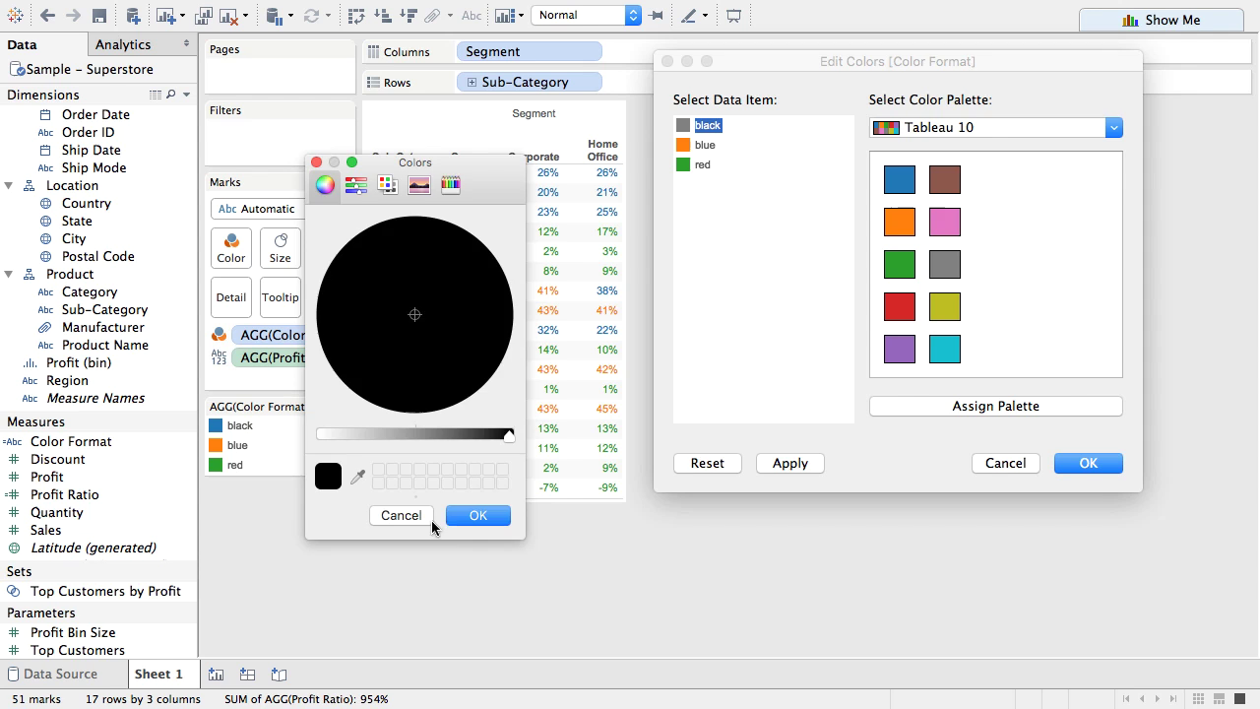
pyautogui.click(472, 518)
# Step: Assign blue to the blue value and red to the red value, then apply and confirm
pyautogui.click(687, 148)
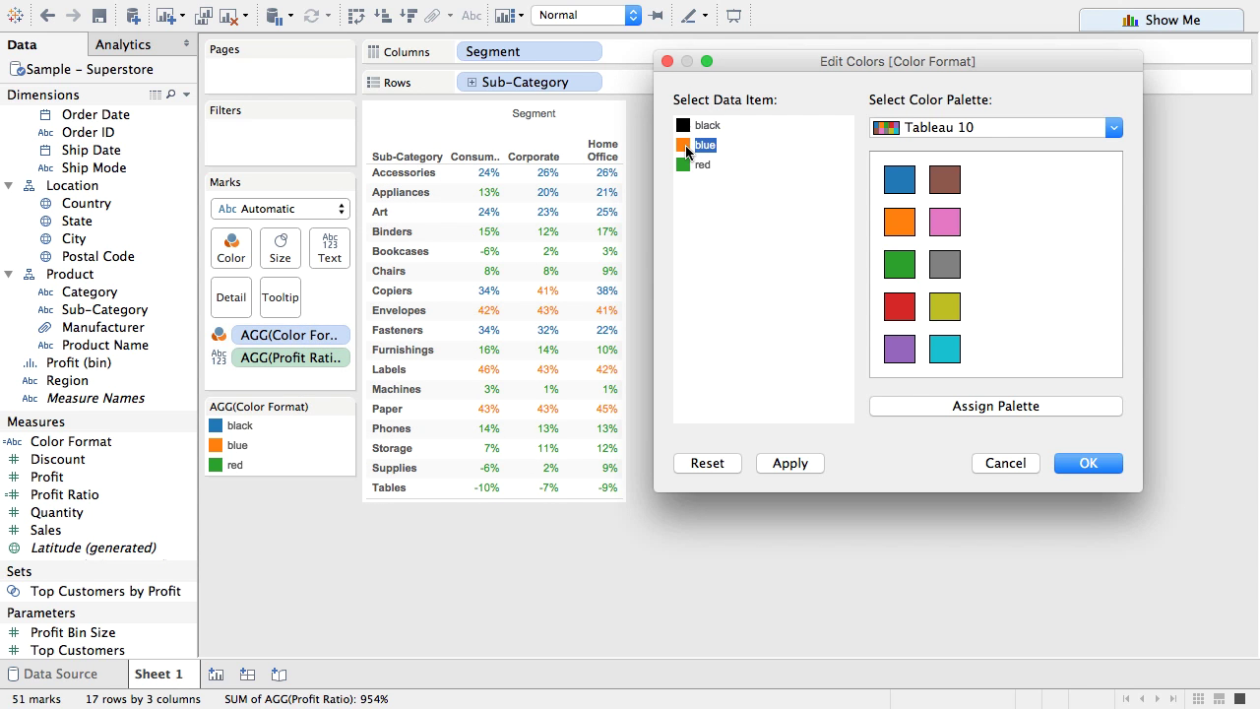
pyautogui.click(899, 179)
pyautogui.click(898, 306)
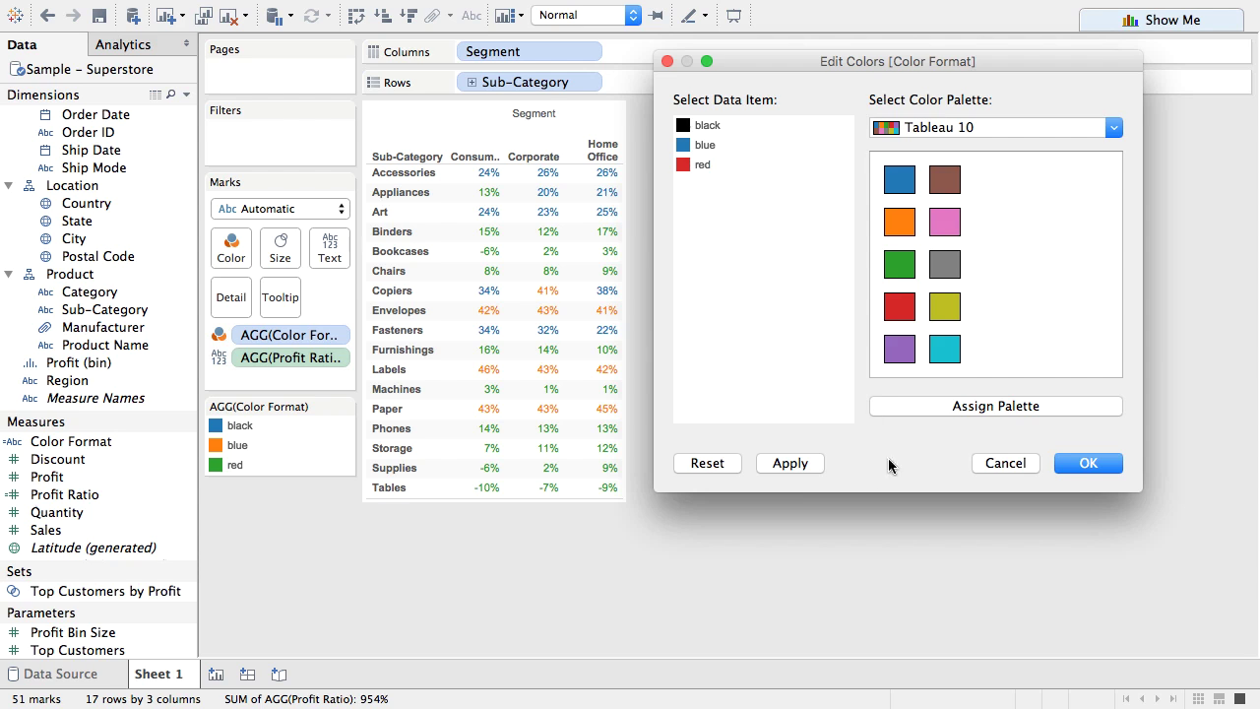
pyautogui.click(806, 463)
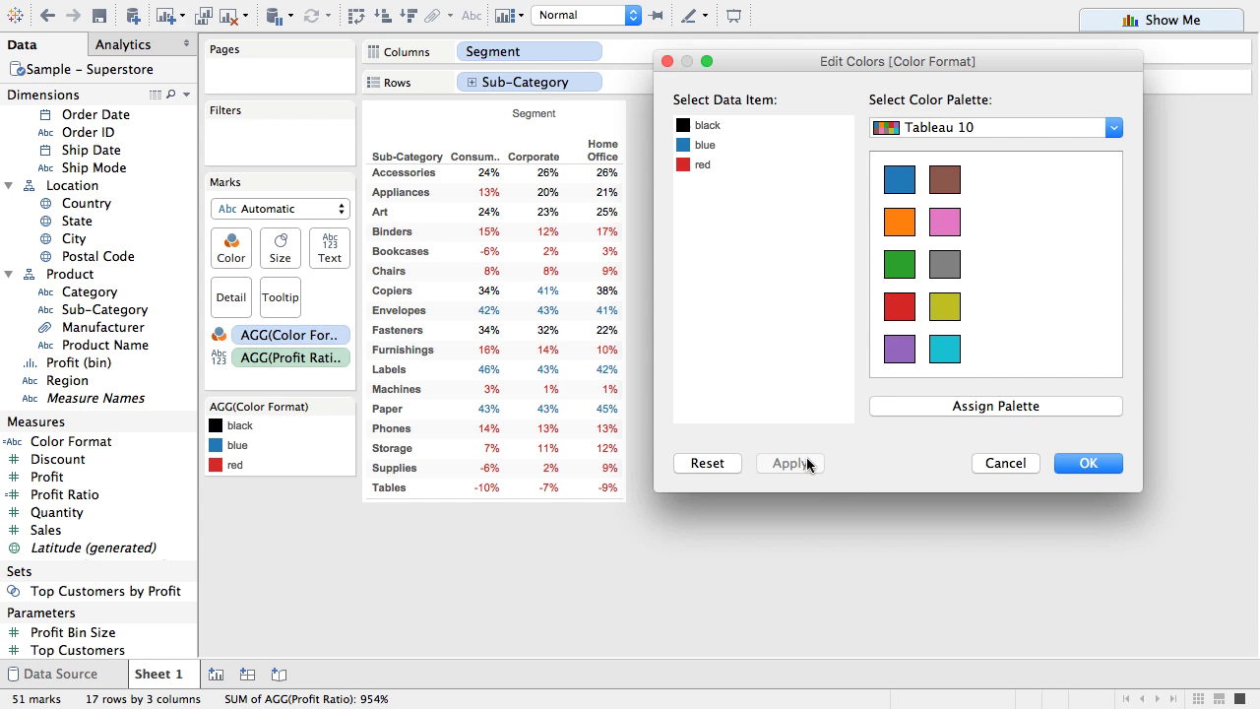
pyautogui.click(1070, 456)
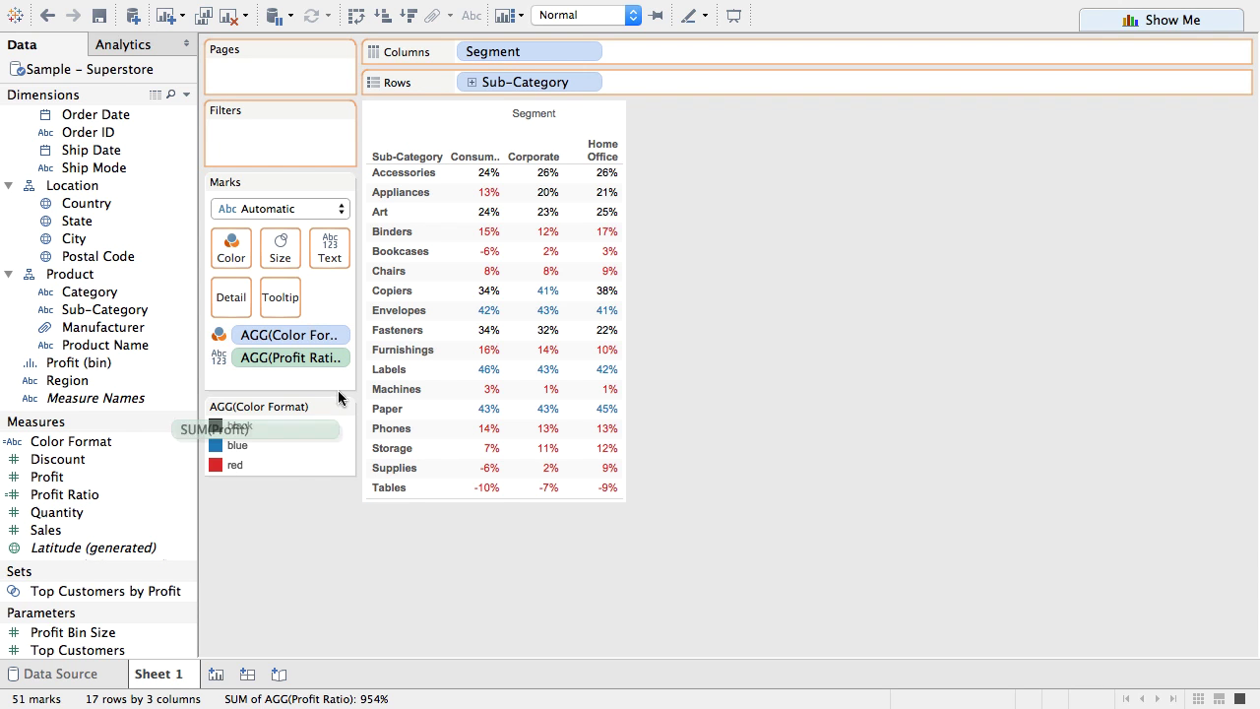
# Step: Drop Profit onto the table so SUM(Profit) appears beside Profit Ratio via Measure Names/Values
pyautogui.moveTo(339, 397); pyautogui.dragTo(510, 325)
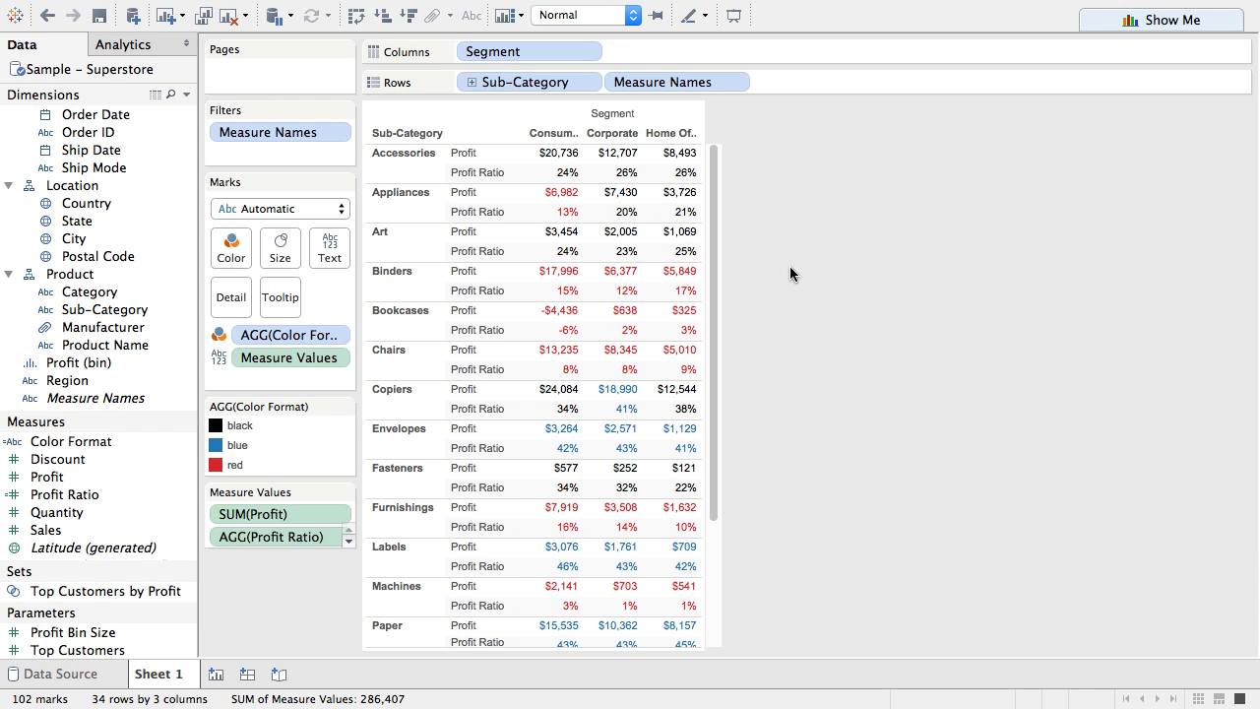